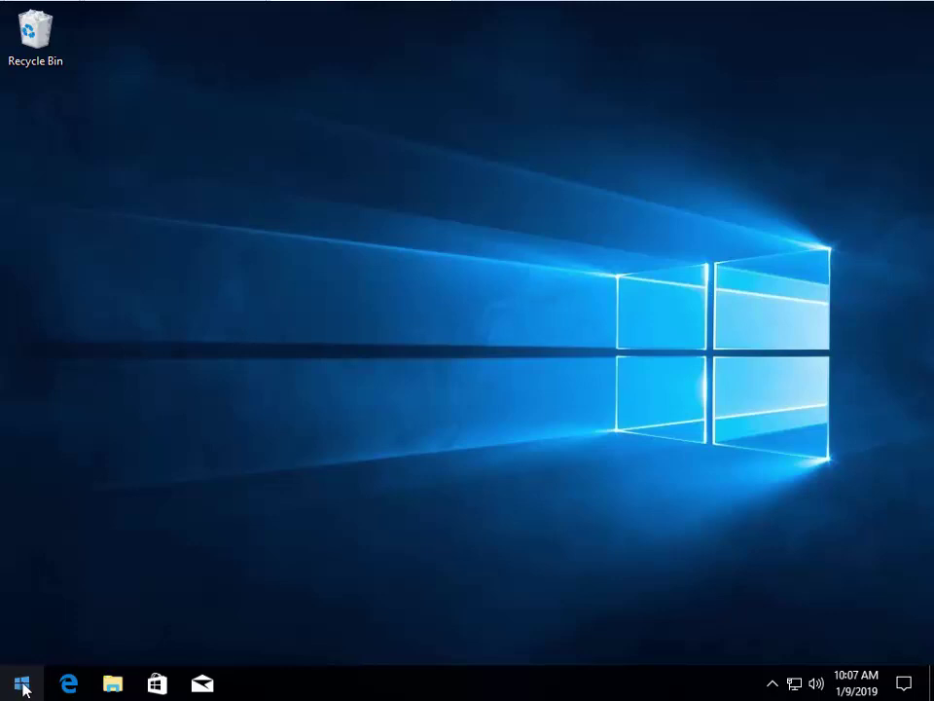
Step: Search the Start menu for 'control' to bring up Control Panel as the best match
{"action": "left_click", "coordinate": [23, 685]}
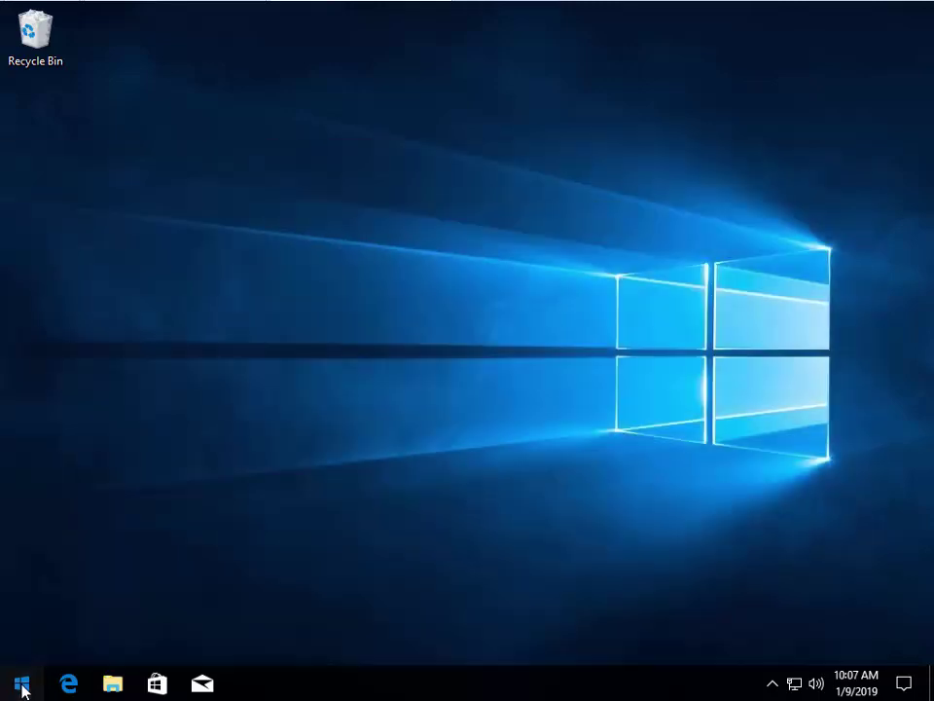
{"action": "left_click", "coordinate": [23, 685]}
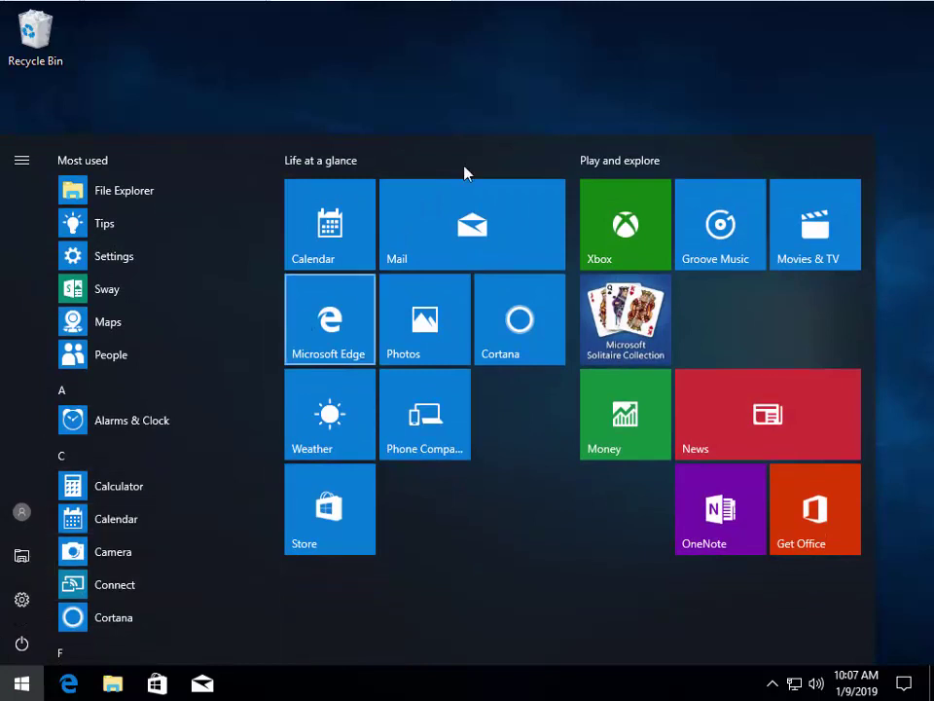
{"action": "left_click", "coordinate": [562, 66]}
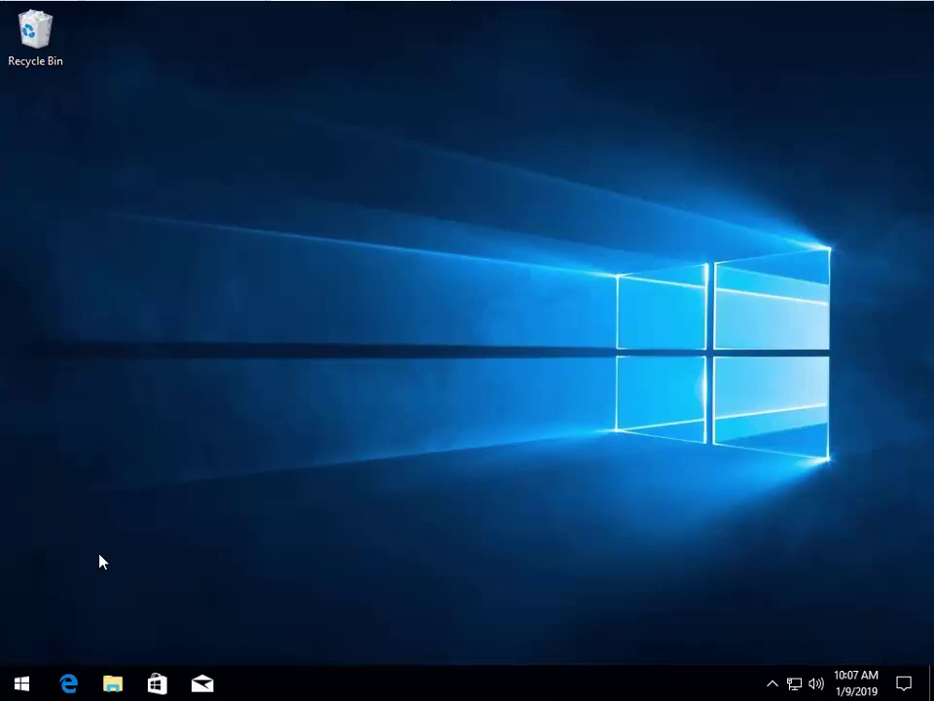
{"action": "left_click", "coordinate": [29, 687]}
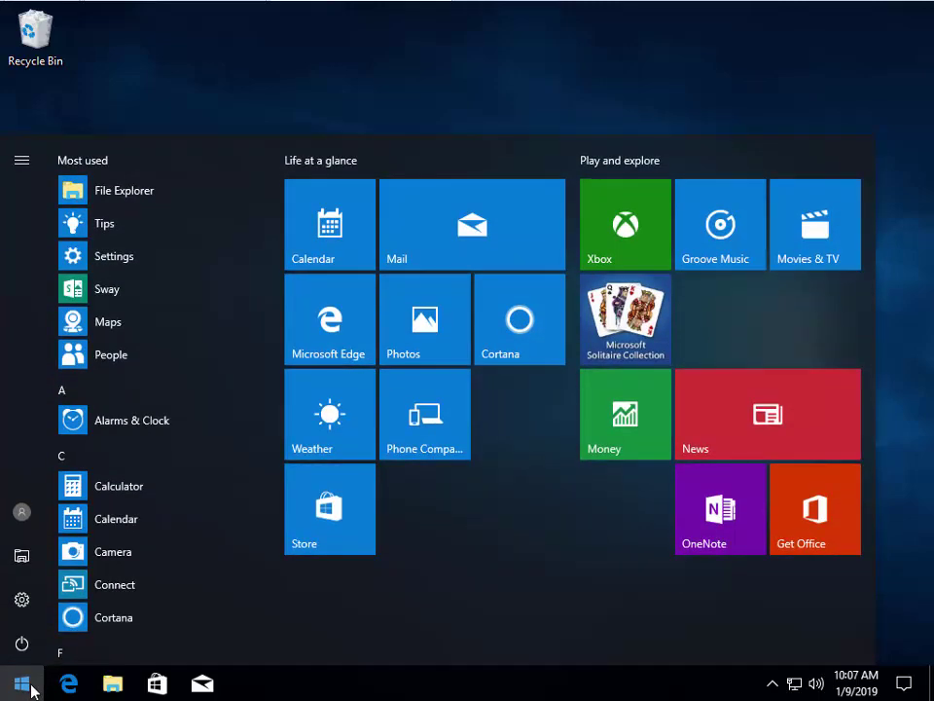
{"action": "type", "text": "con"}
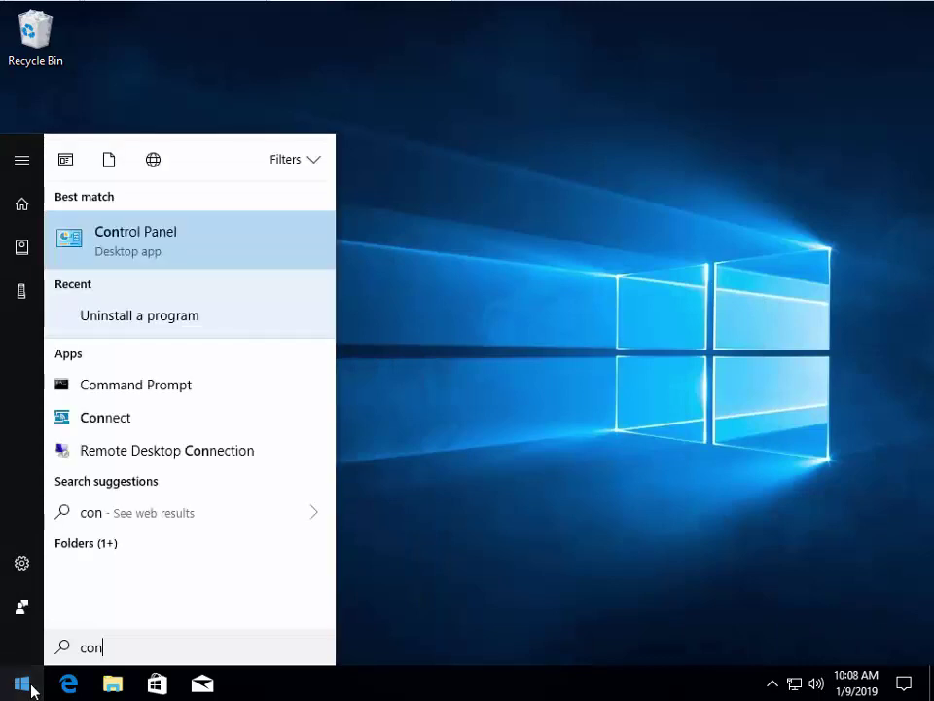
{"action": "type", "text": "trol"}
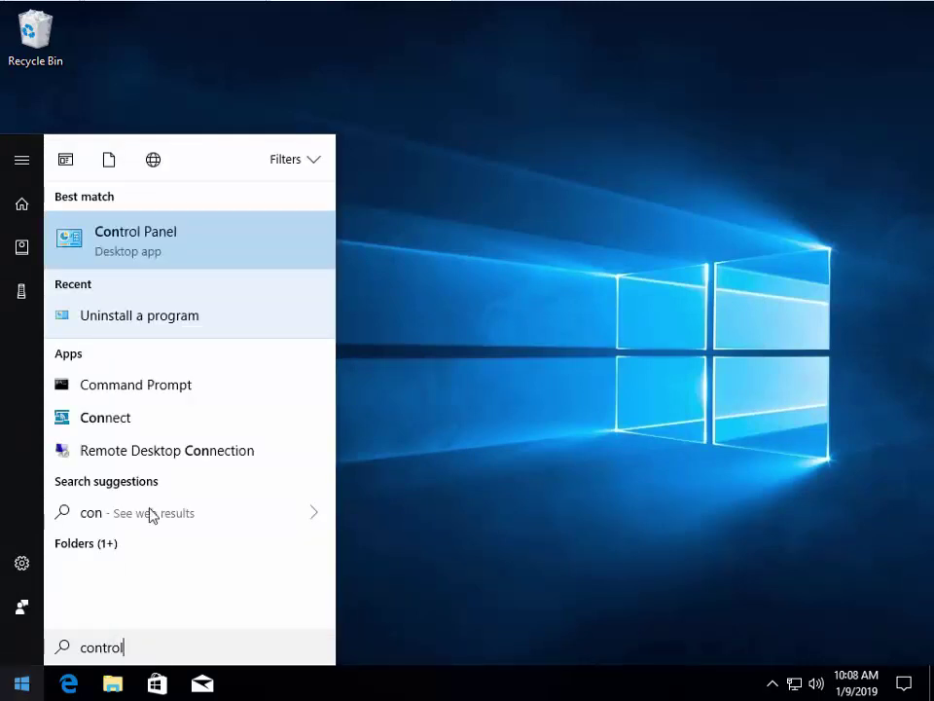
Step: Launch Control Panel and go to its Programs category
{"action": "left_click", "coordinate": [190, 255]}
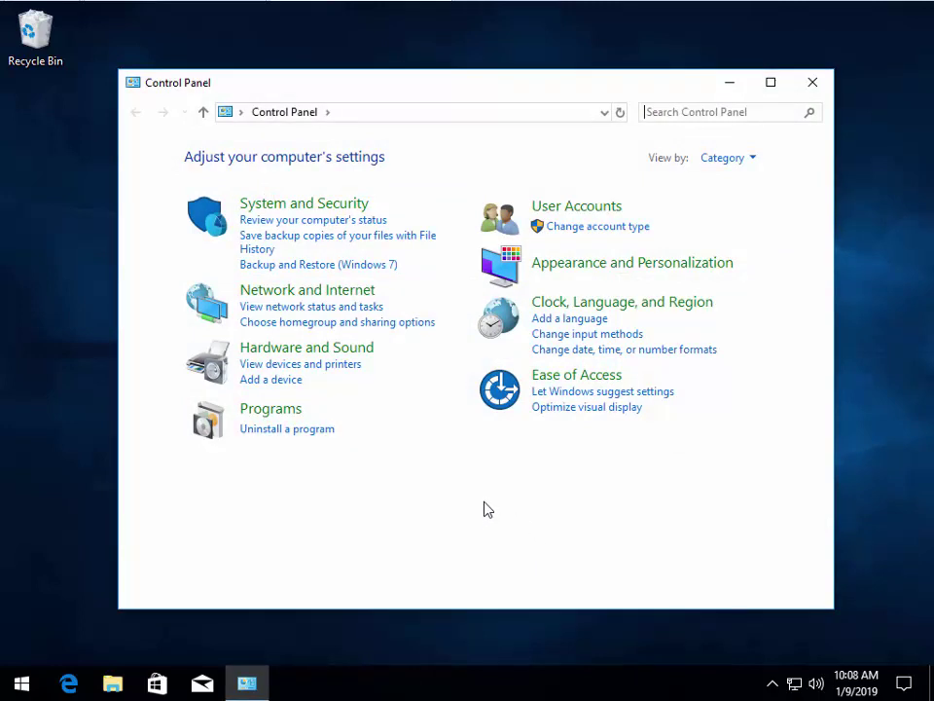
{"action": "left_click", "coordinate": [274, 410]}
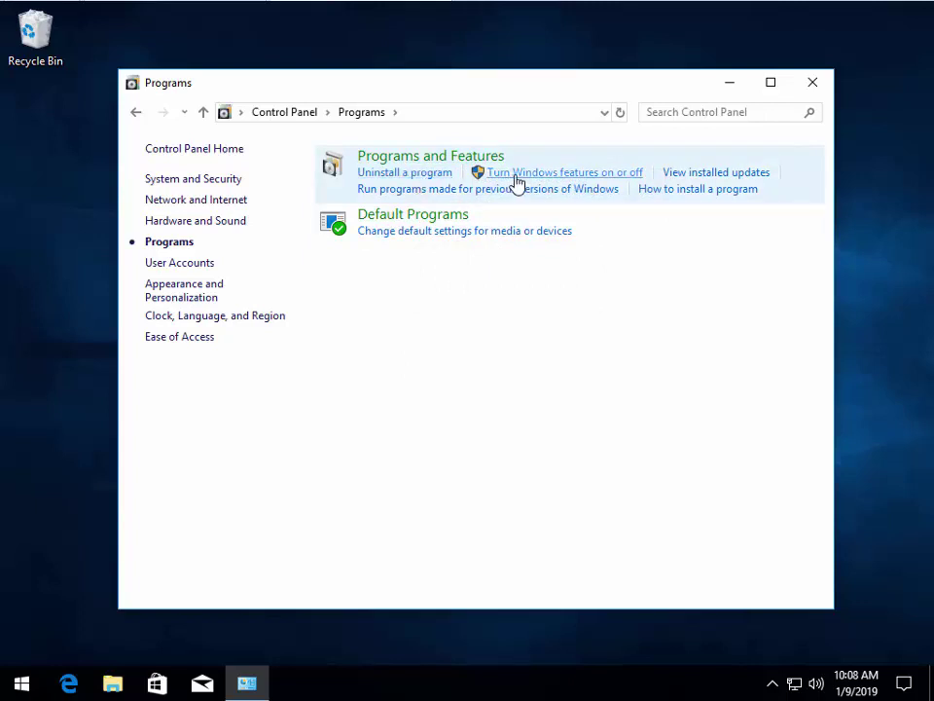
Step: Open the Windows Features list and uncheck SMB 1.0/CIFS File Sharing Support
{"action": "left_click", "coordinate": [594, 177]}
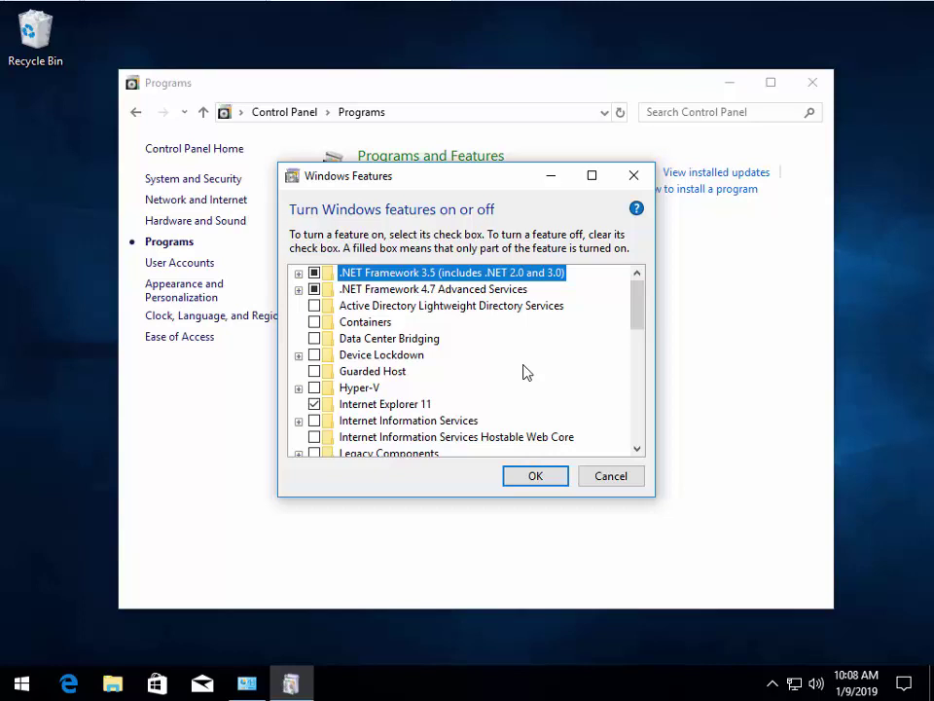
{"action": "left_click", "coordinate": [639, 374]}
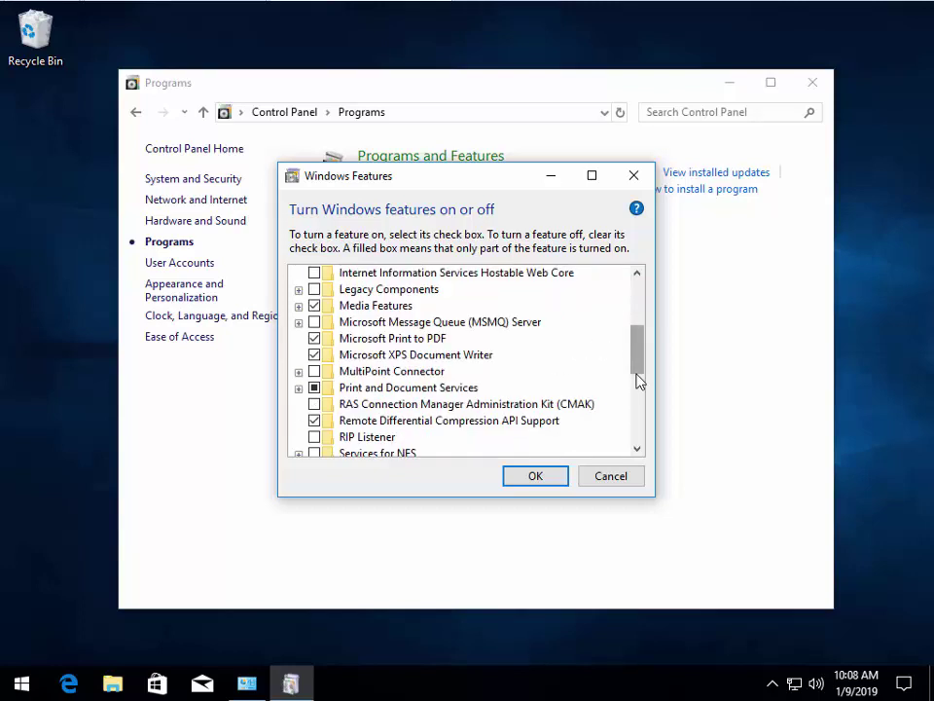
{"action": "left_click", "coordinate": [642, 404]}
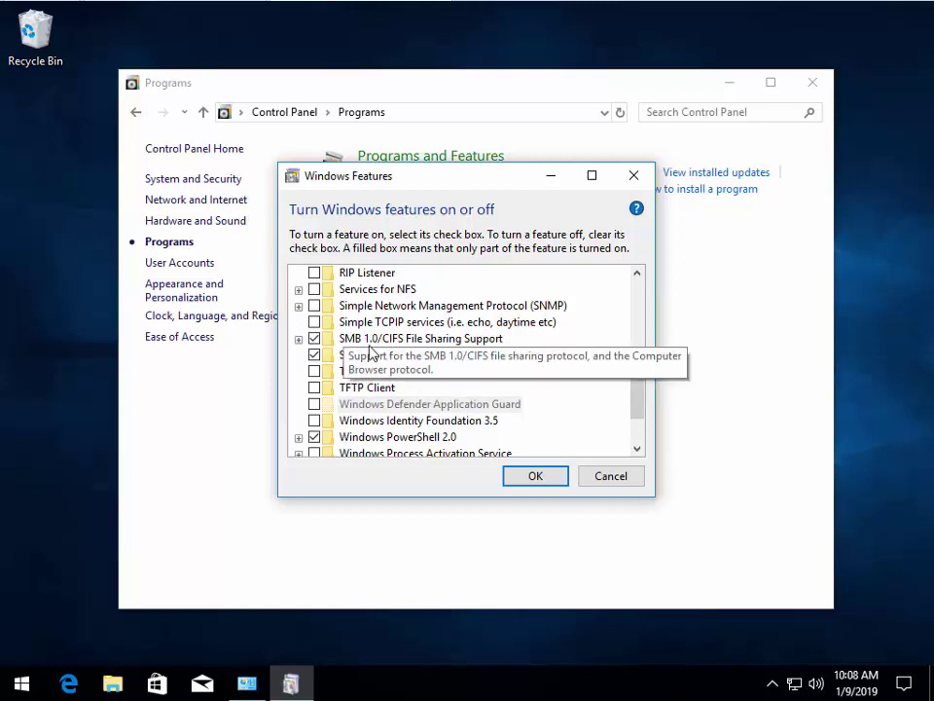
{"action": "left_click", "coordinate": [314, 339]}
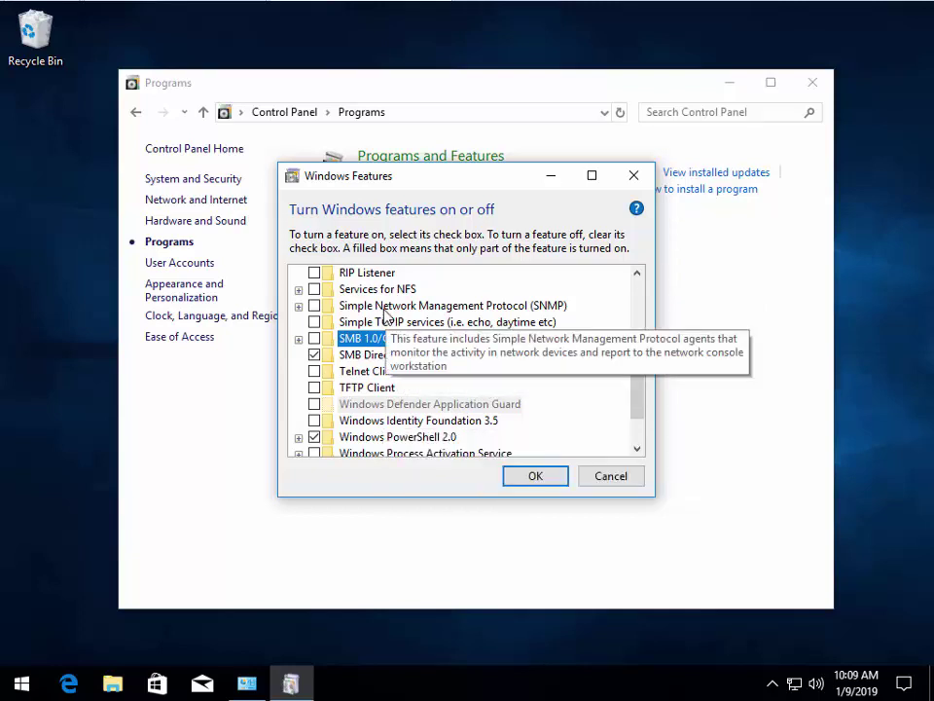
Step: Enable SNMP with its WMI SNMP Provider sub-feature and apply the feature changes
{"action": "left_click", "coordinate": [298, 306]}
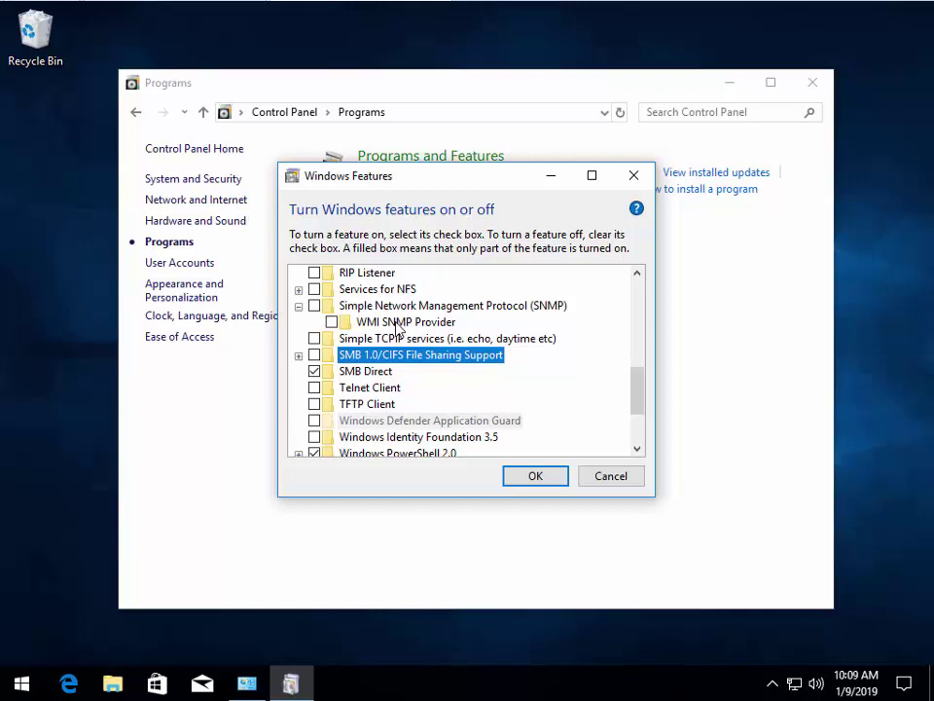
{"action": "left_click", "coordinate": [331, 322]}
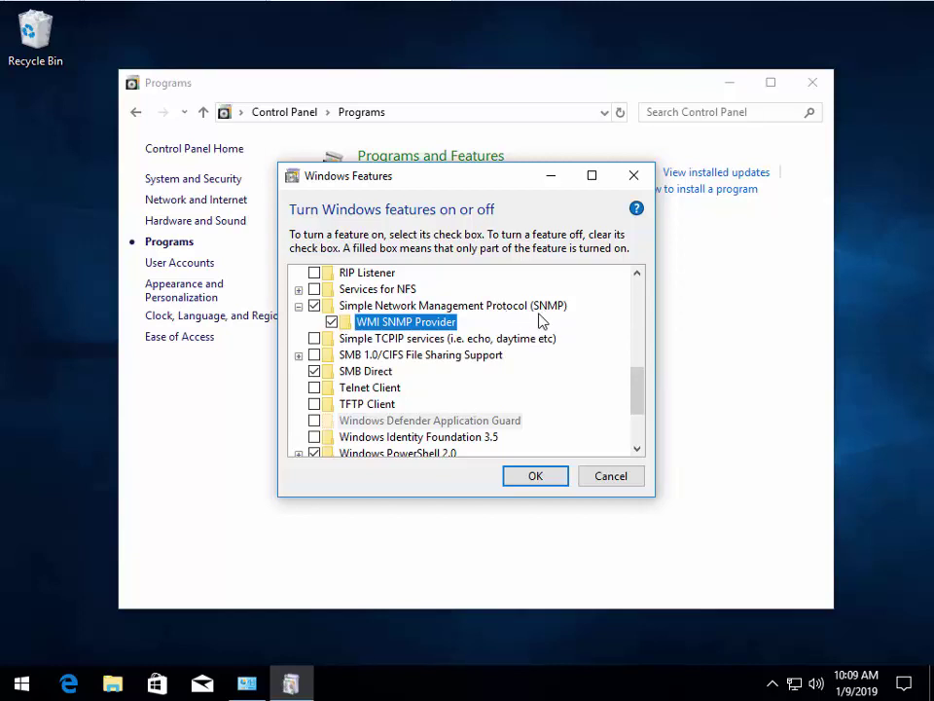
{"action": "left_click", "coordinate": [538, 484]}
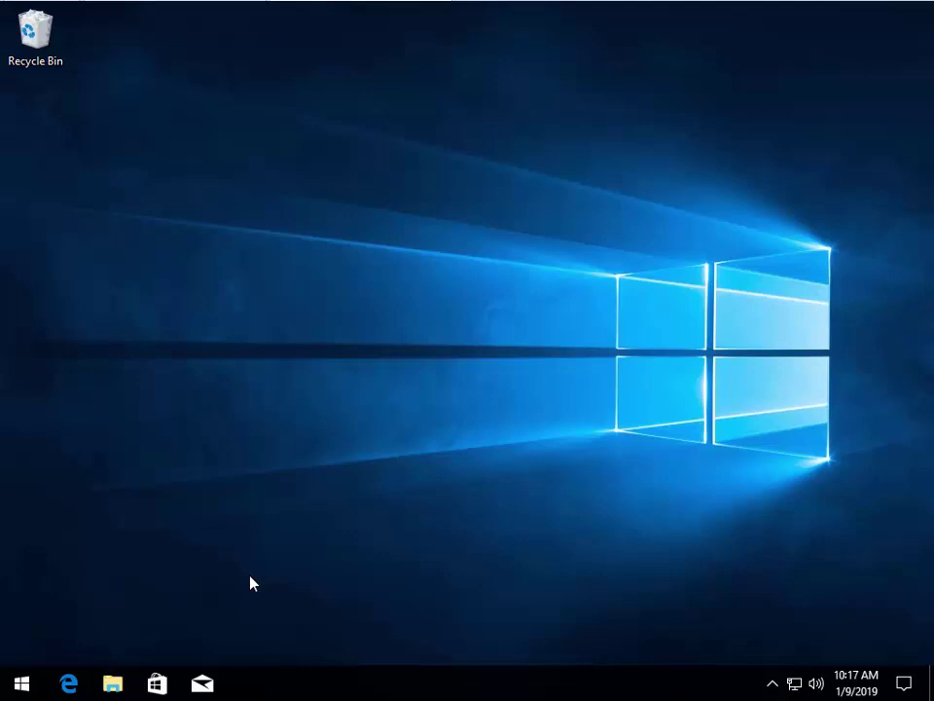
Step: Run services.msc and select SNMP Service, shown Running with Automatic startup
{"action": "key", "text": "super+r"}
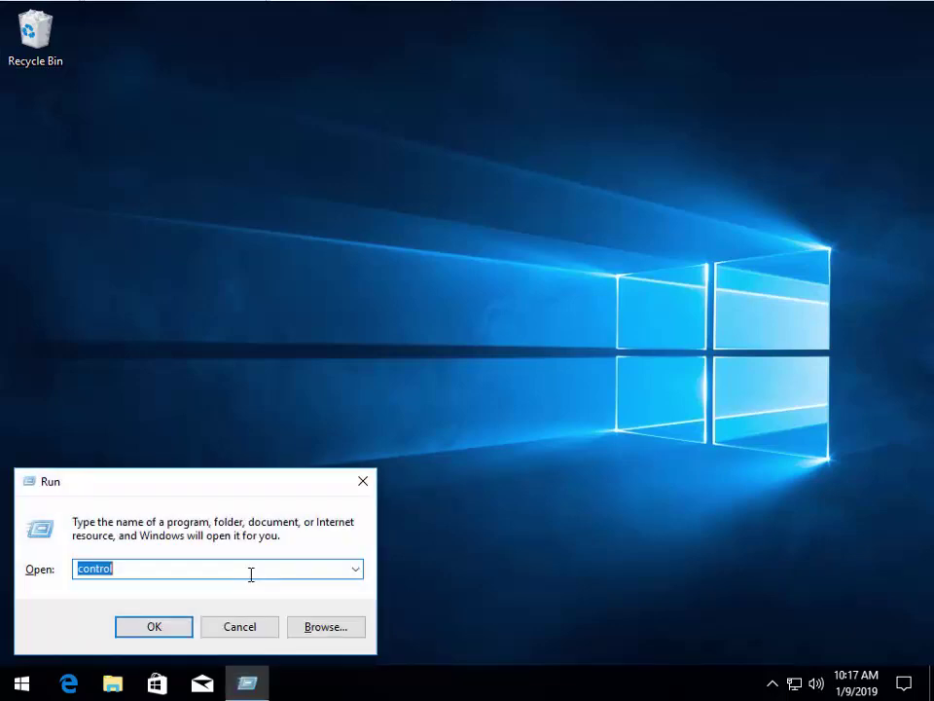
{"action": "type", "text": "services.msc"}
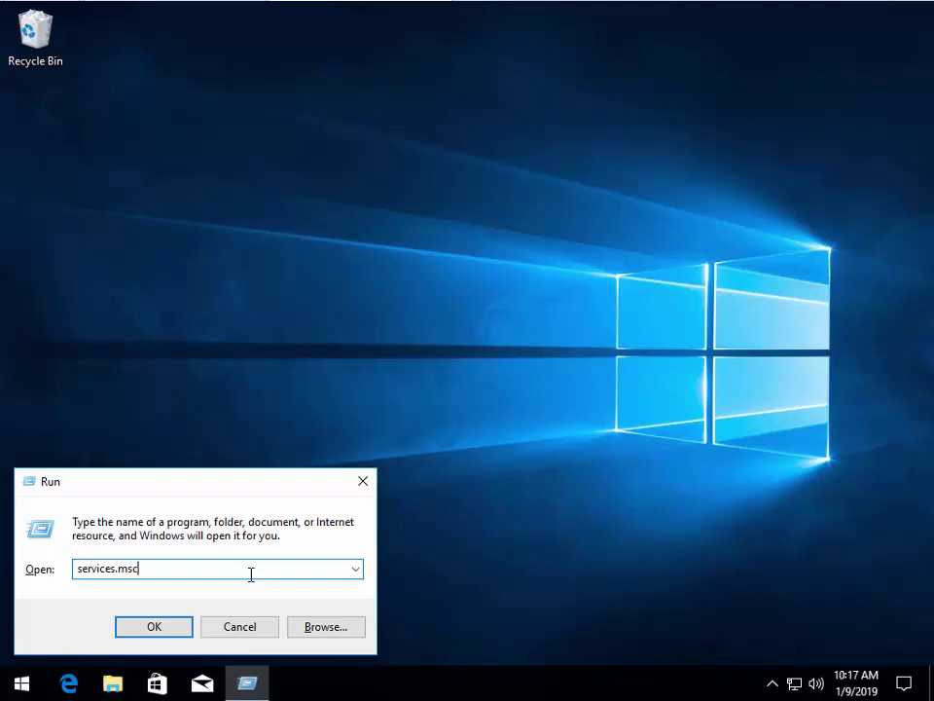
{"action": "key", "text": "Return"}
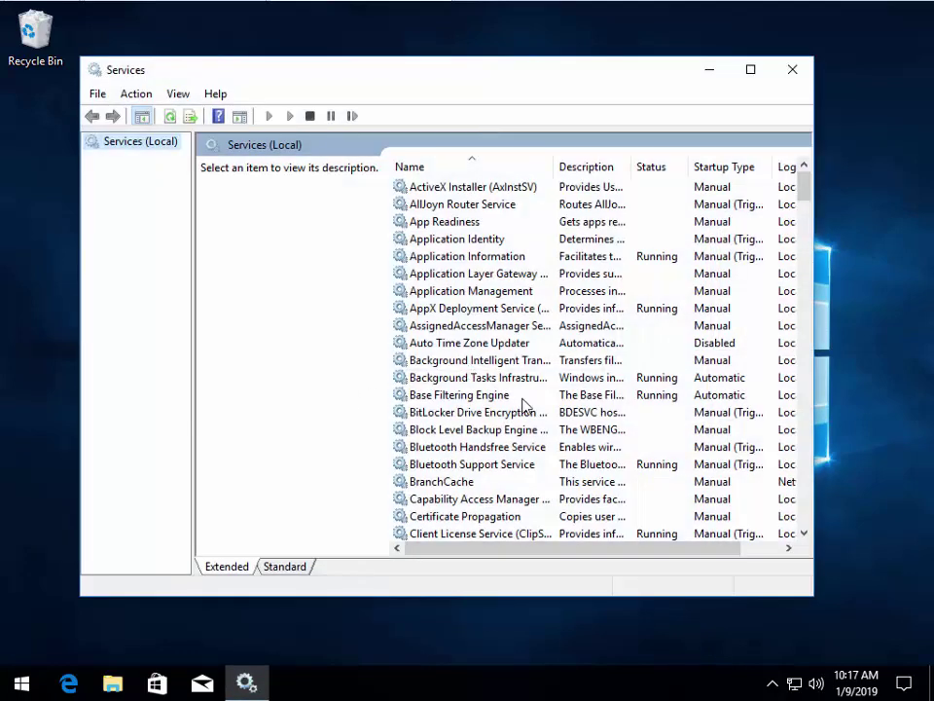
{"action": "scroll", "coordinate": [655, 417], "scroll_direction": "down", "scroll_amount": 15}
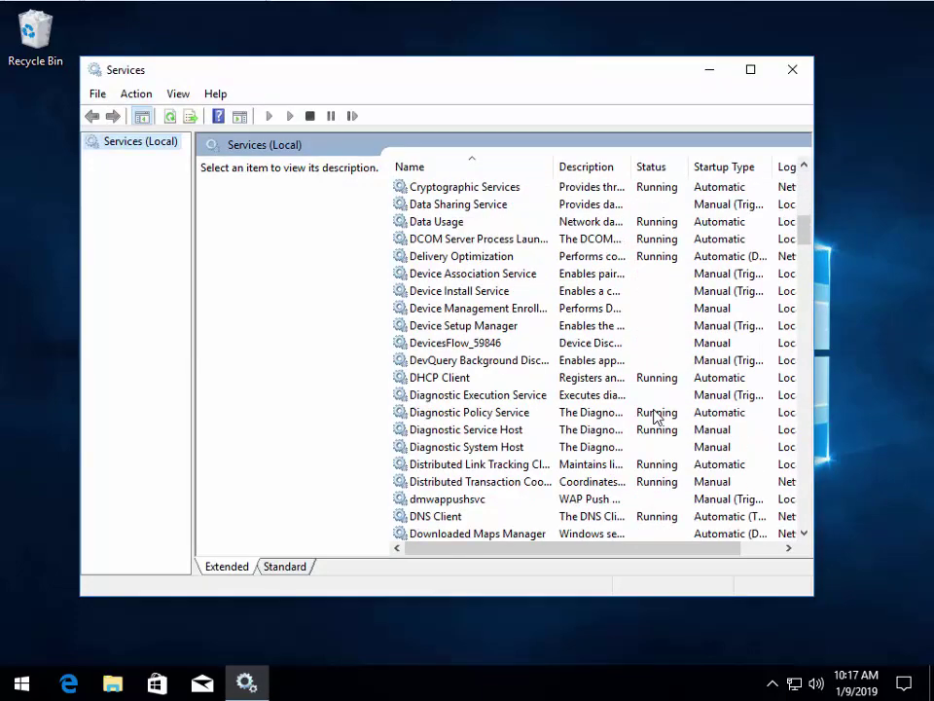
{"action": "scroll", "coordinate": [655, 416], "scroll_direction": "down", "scroll_amount": 20}
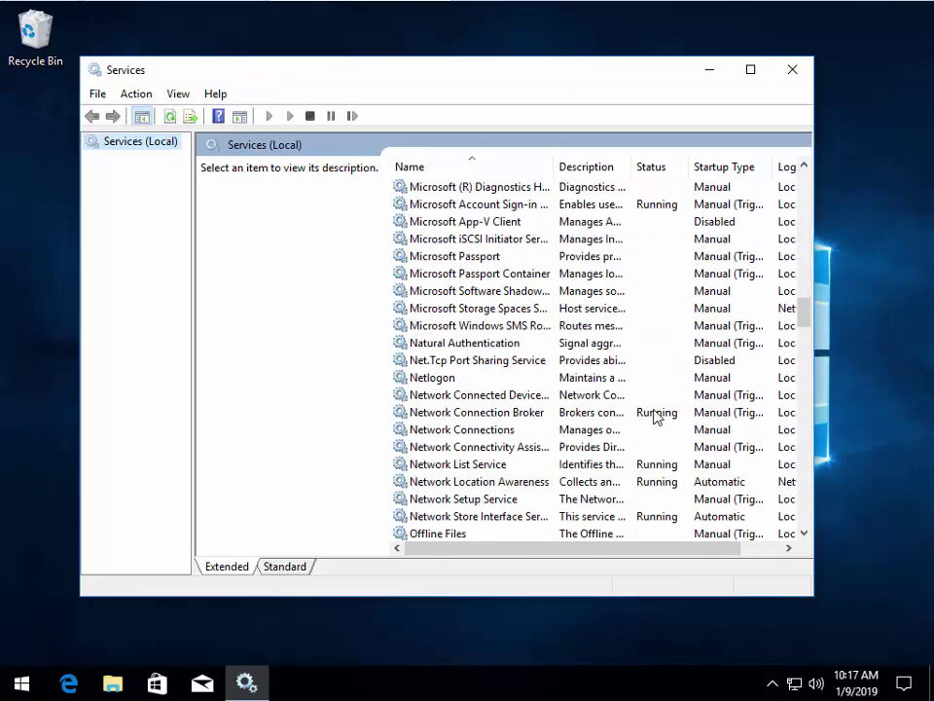
{"action": "scroll", "coordinate": [654, 417], "scroll_direction": "down", "scroll_amount": 4}
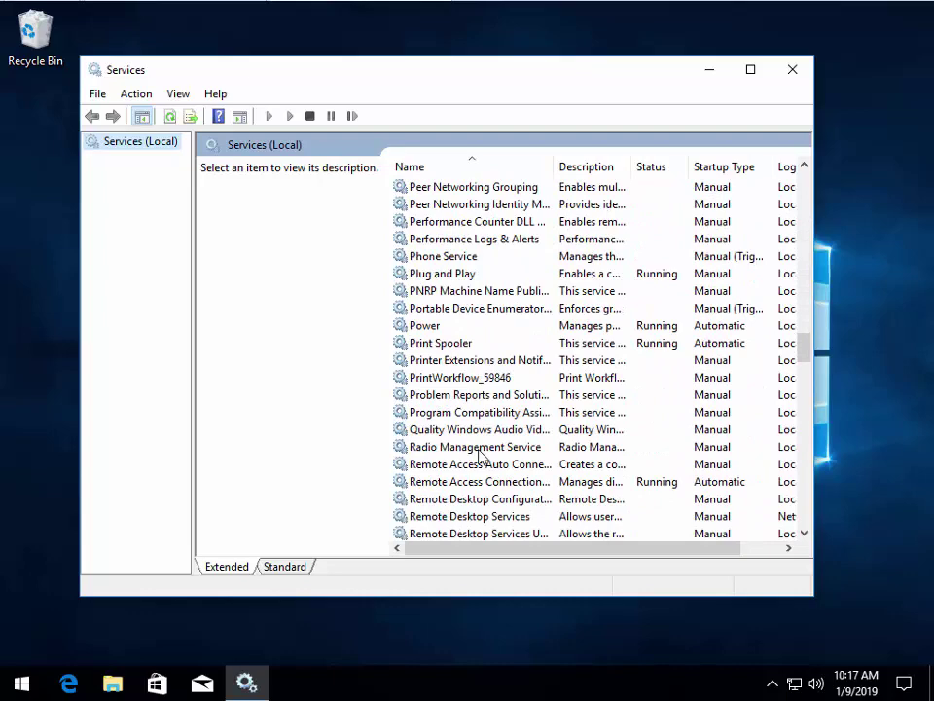
{"action": "scroll", "coordinate": [479, 455], "scroll_direction": "down", "scroll_amount": 4}
{"action": "scroll", "coordinate": [442, 433], "scroll_direction": "down", "scroll_amount": 2}
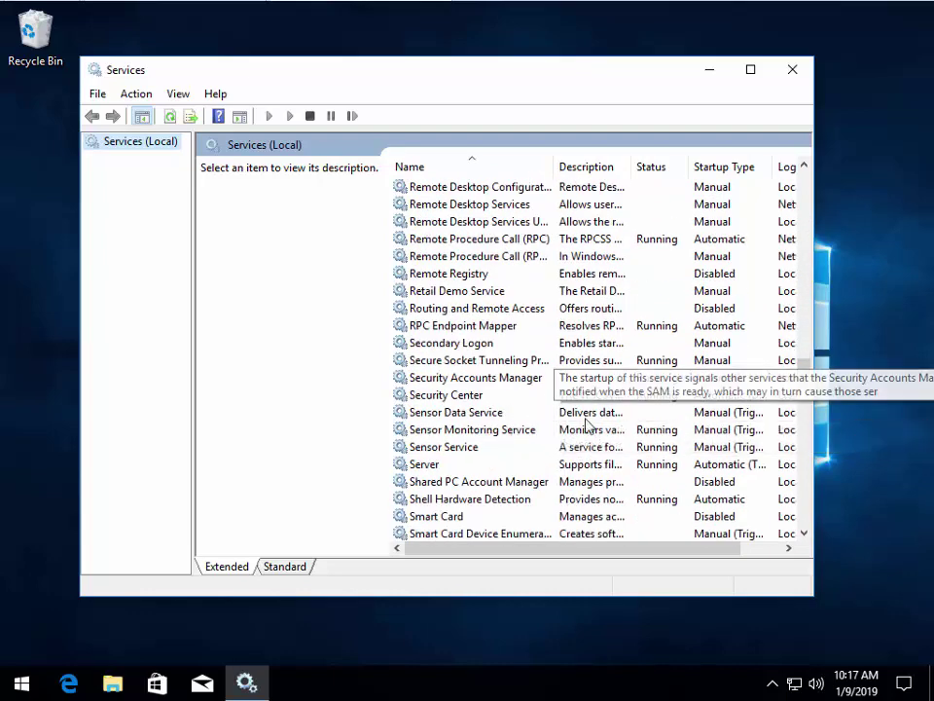
{"action": "scroll", "coordinate": [581, 443], "scroll_direction": "down", "scroll_amount": 3}
{"action": "left_click", "coordinate": [463, 414]}
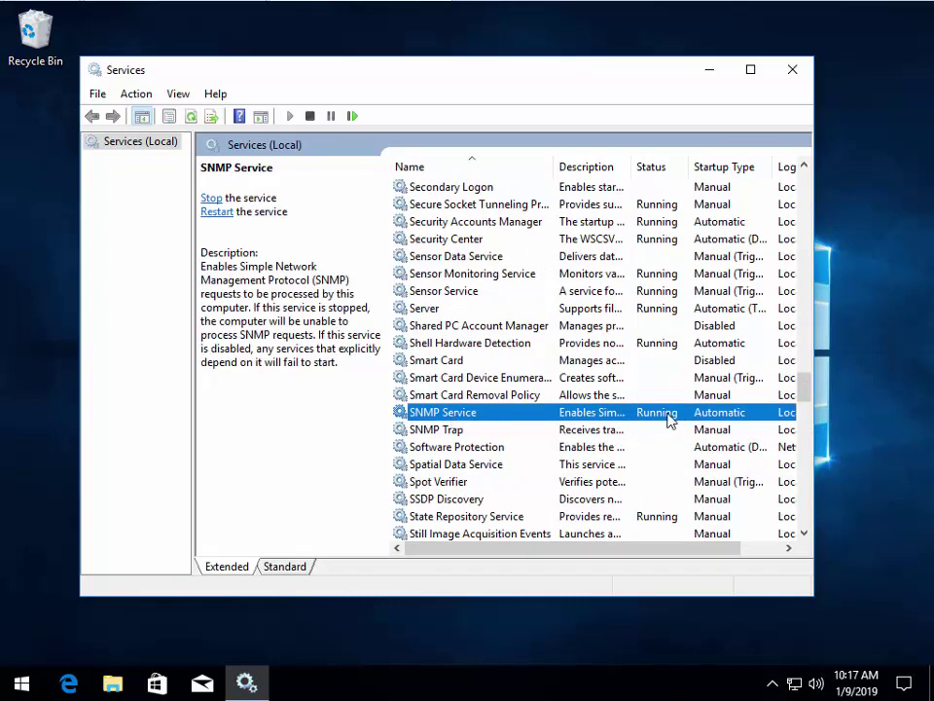
Step: In SNMP Service properties, set the Agent tab's Contact to 'me'
{"action": "double_click", "coordinate": [448, 415]}
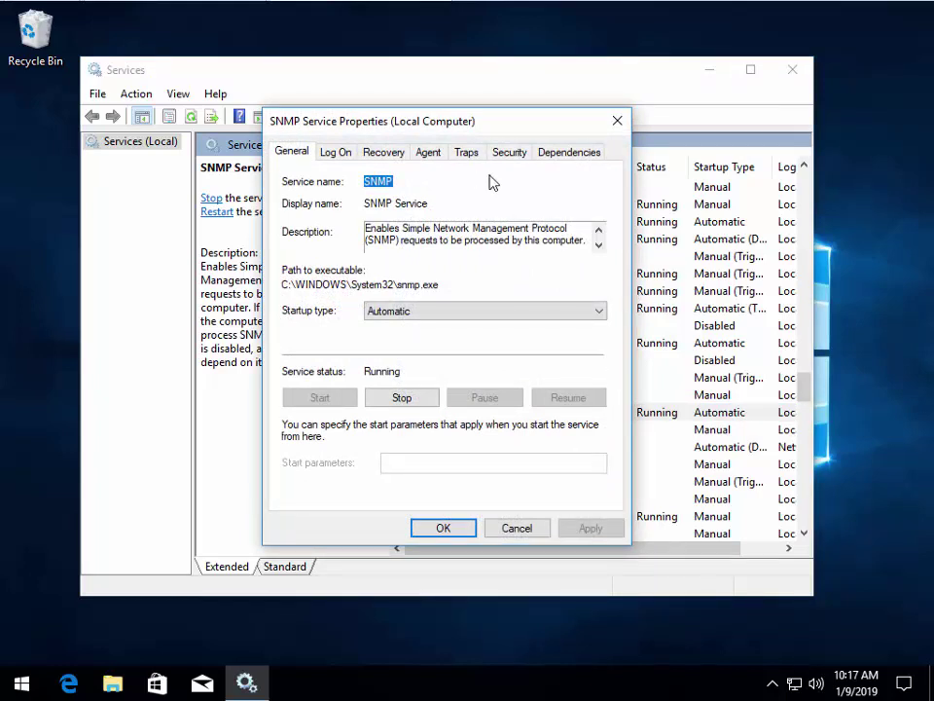
{"action": "left_click", "coordinate": [429, 153]}
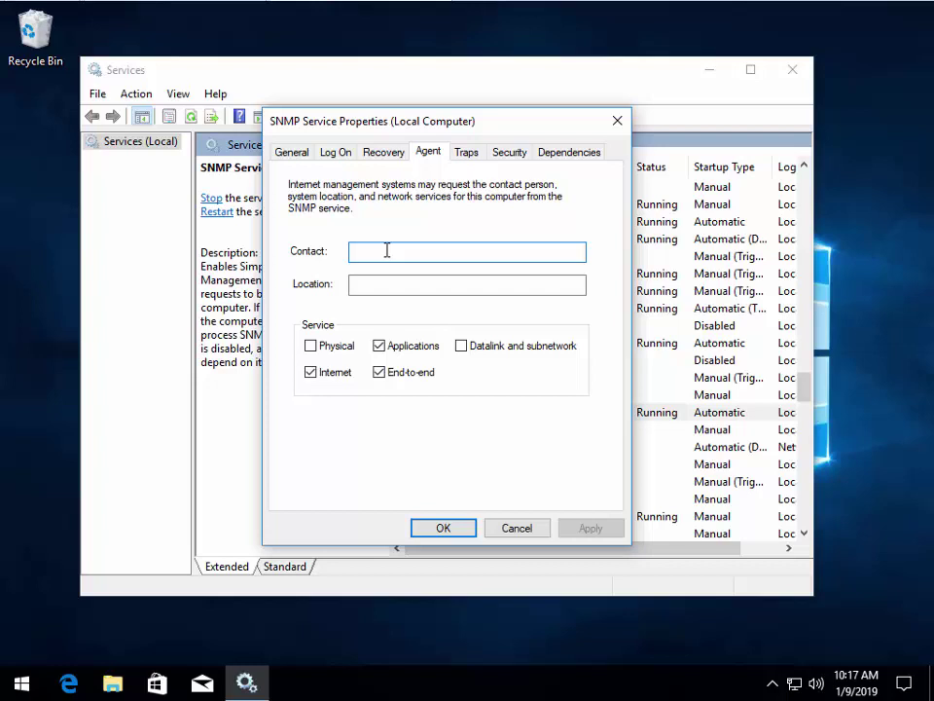
{"action": "type", "text": "ypmu gpyimsy"}
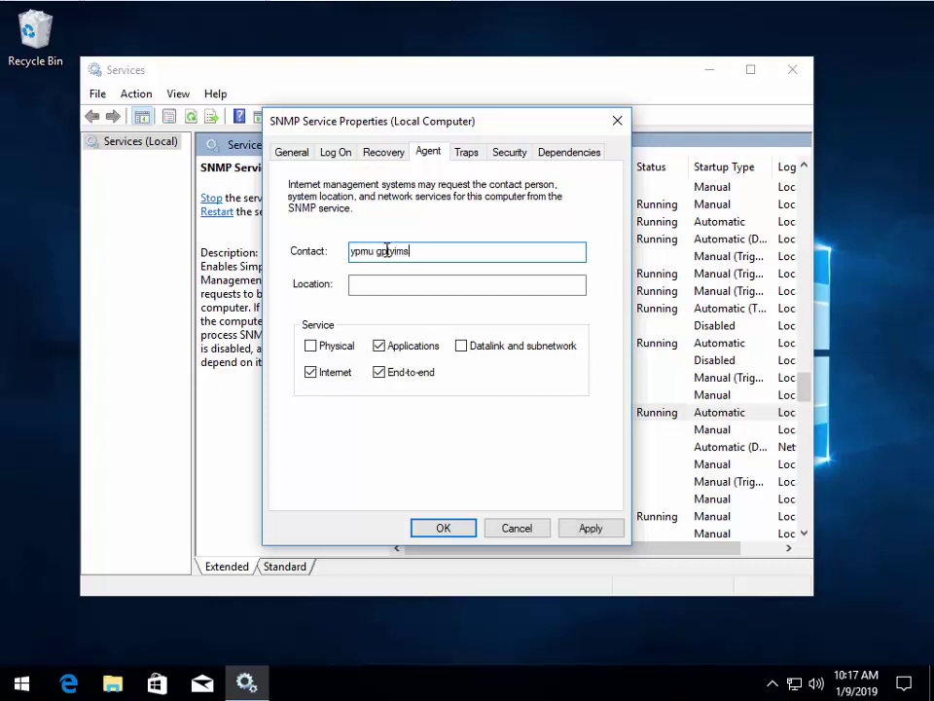
{"action": "key", "text": "BackSpace"}
{"action": "type", "text": "top"}
{"action": "key", "text": "BackSpace"}
{"action": "key", "text": "BackSpace"}
{"action": "key", "text": "BackSpace"}
{"action": "key", "text": "BackSpace"}
{"action": "key", "text": "BackSpace"}
{"action": "key", "text": "BackSpace"}
{"action": "key", "text": "BackSpace"}
{"action": "key", "text": "BackSpace"}
{"action": "key", "text": "BackSpace"}
{"action": "key", "text": "BackSpace"}
{"action": "key", "text": "BackSpace"}
{"action": "key", "text": "BackSpace"}
{"action": "key", "text": "BackSpace"}
{"action": "type", "text": "me"}
{"action": "left_click", "coordinate": [404, 289]}
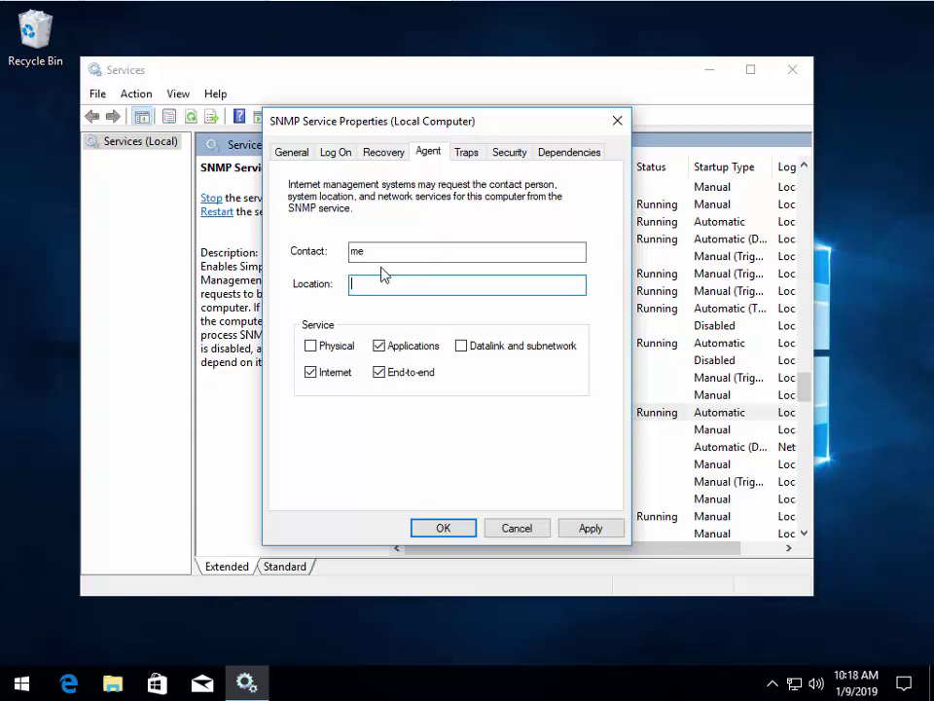
Step: On the Security tab, add 'public' as a READ ONLY accepted community name
{"action": "left_click", "coordinate": [521, 162]}
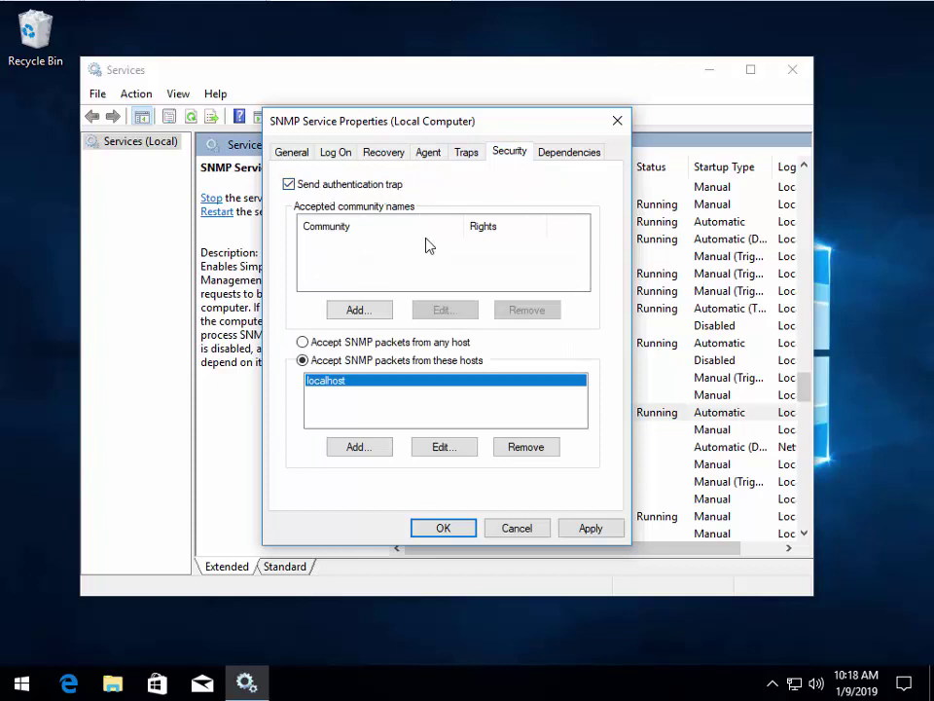
{"action": "left_click", "coordinate": [360, 311]}
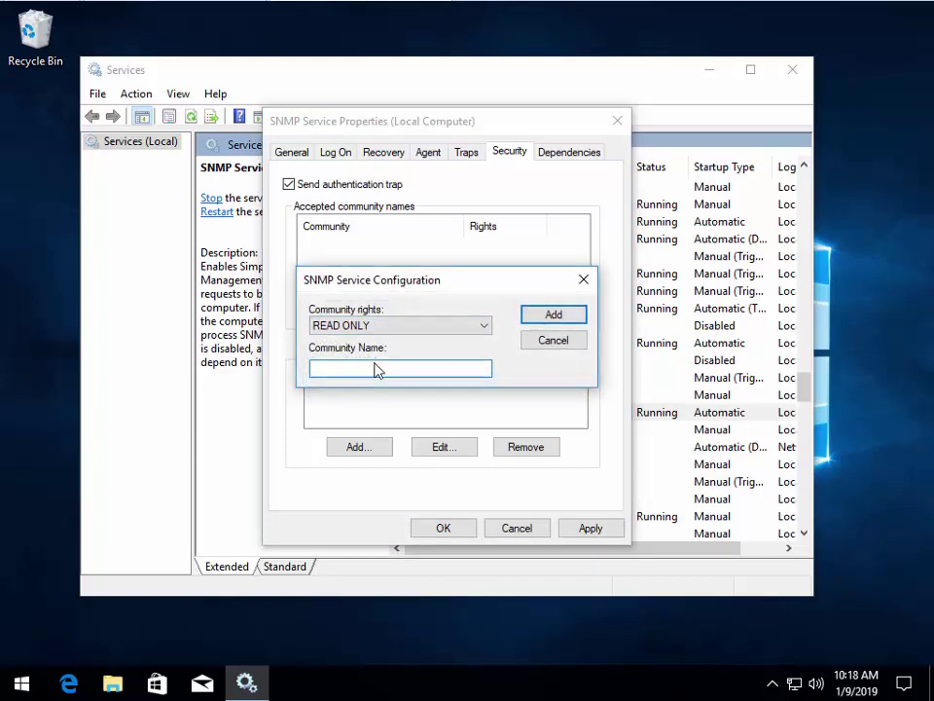
{"action": "type", "text": "public"}
{"action": "left_click", "coordinate": [570, 320]}
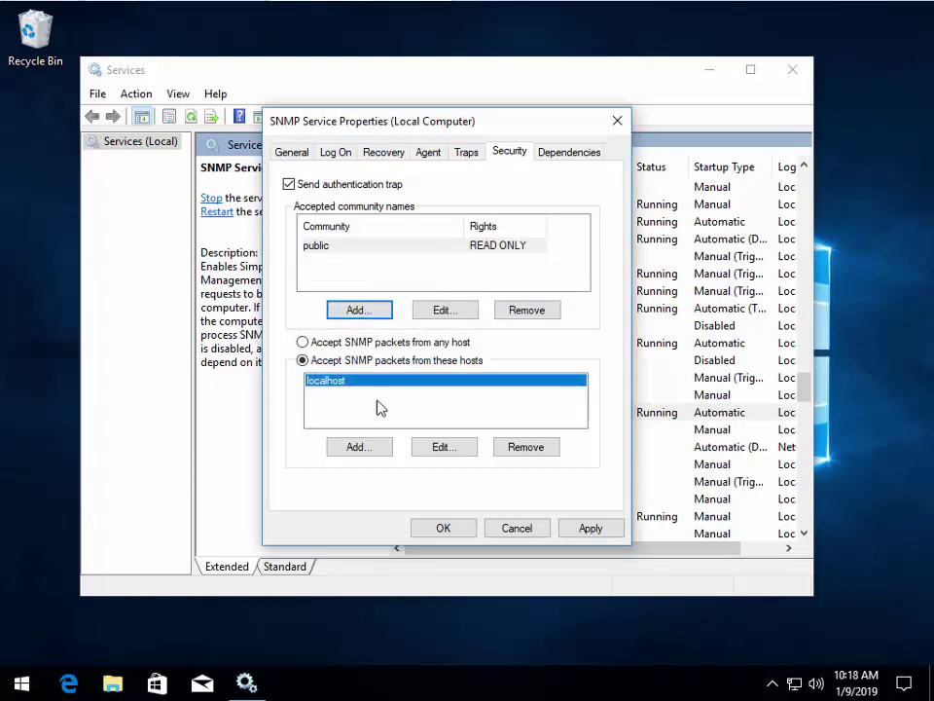